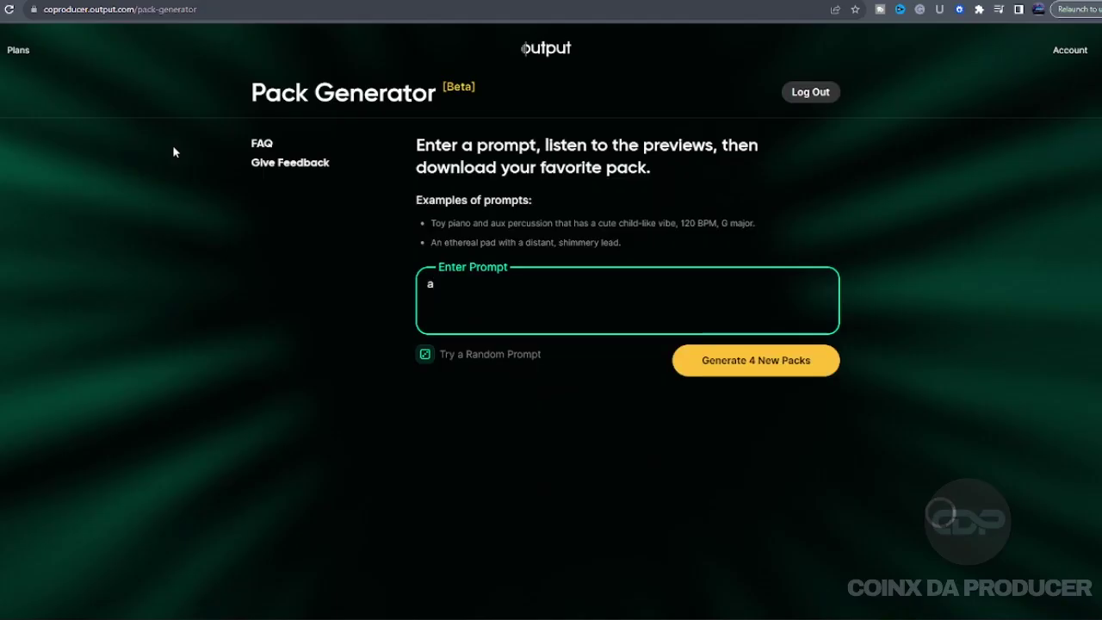
# Step: Generate four packs from the prompt 'a trap beat 100 bpm, c major'
pyautogui.write('trap beat')
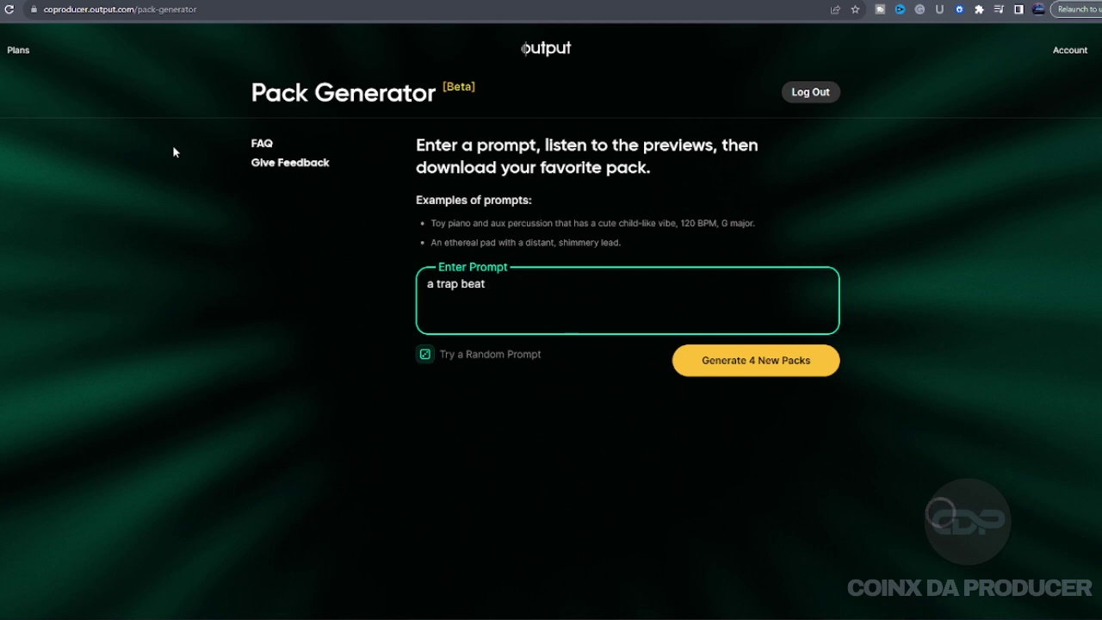
pyautogui.write(' 100 bpm, c major')
pyautogui.click(723, 366)
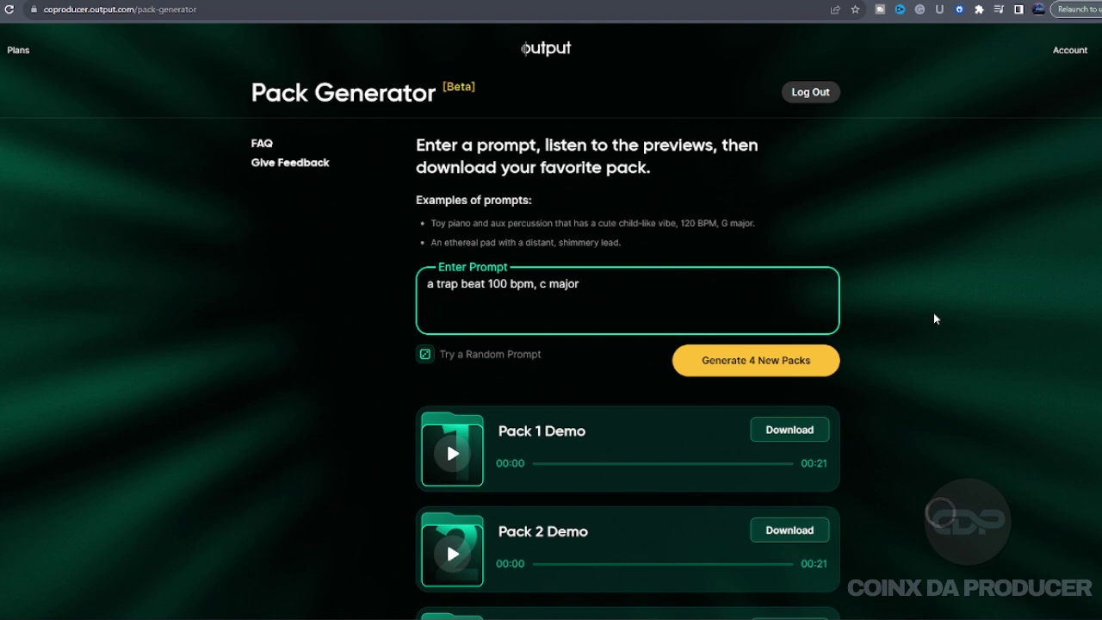
# Step: Play the Pack 1 through Pack 4 trap demos in turn, stopping Pack 3 and pausing Pack 4
pyautogui.scroll(-2, 457, 339)
pyautogui.click(453, 330)
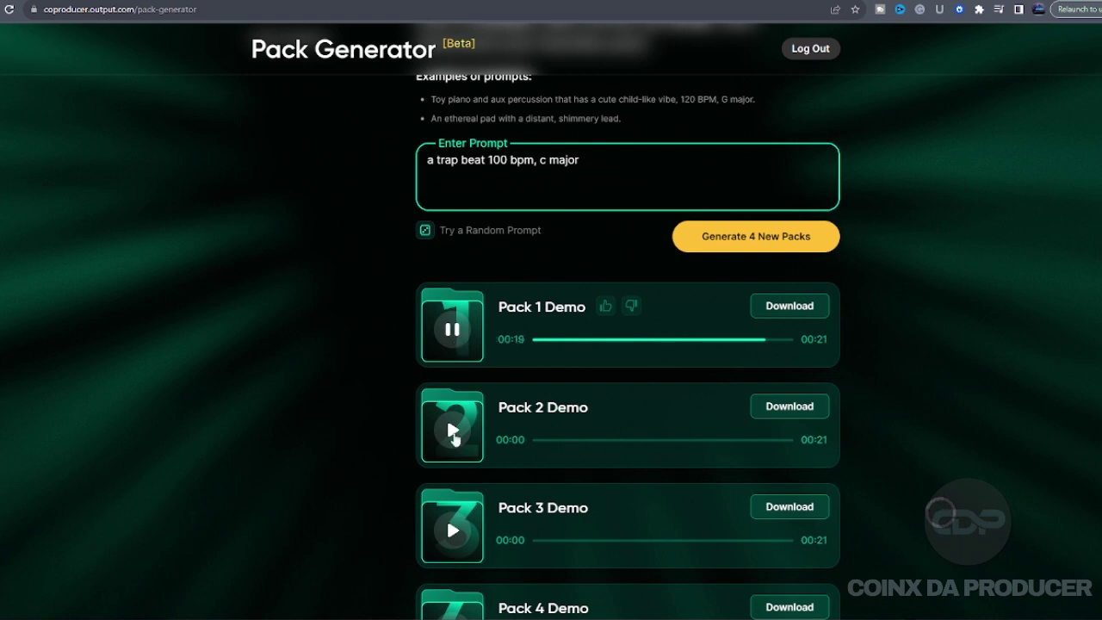
pyautogui.click(453, 437)
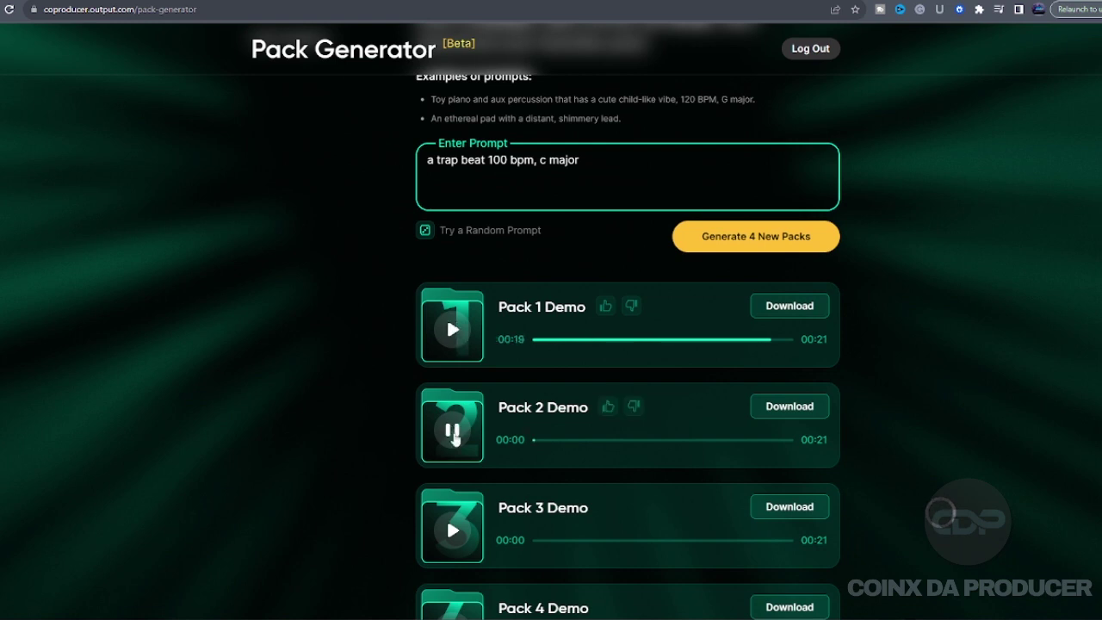
pyautogui.scroll(-2, 454, 438)
pyautogui.scroll(1, 456, 422)
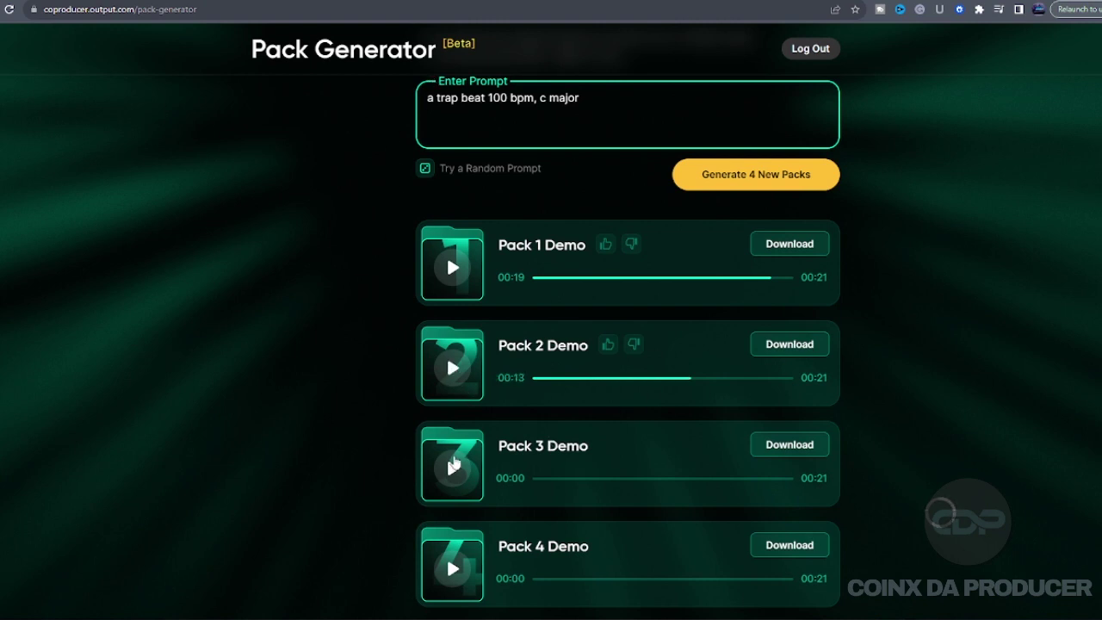
pyautogui.click(454, 465)
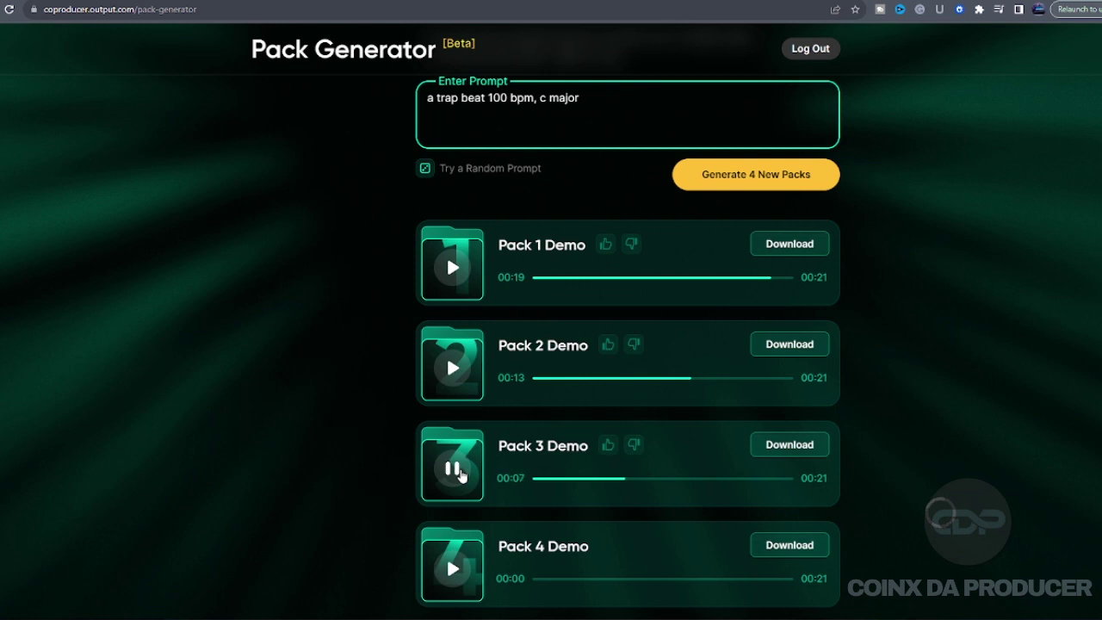
pyautogui.click(462, 475)
pyautogui.click(455, 569)
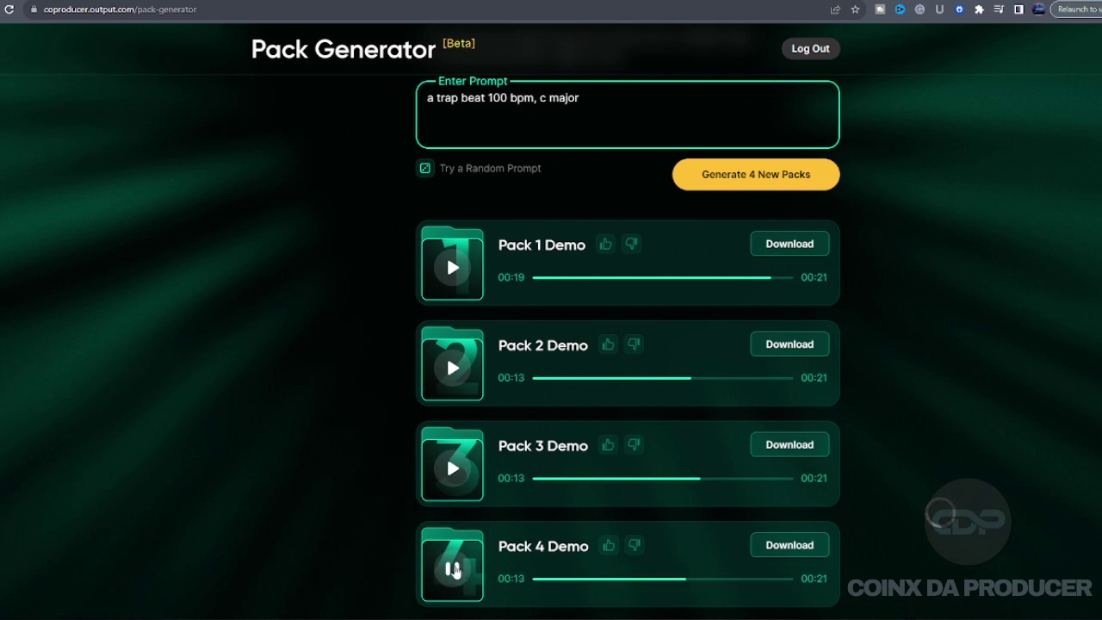
pyautogui.click(452, 572)
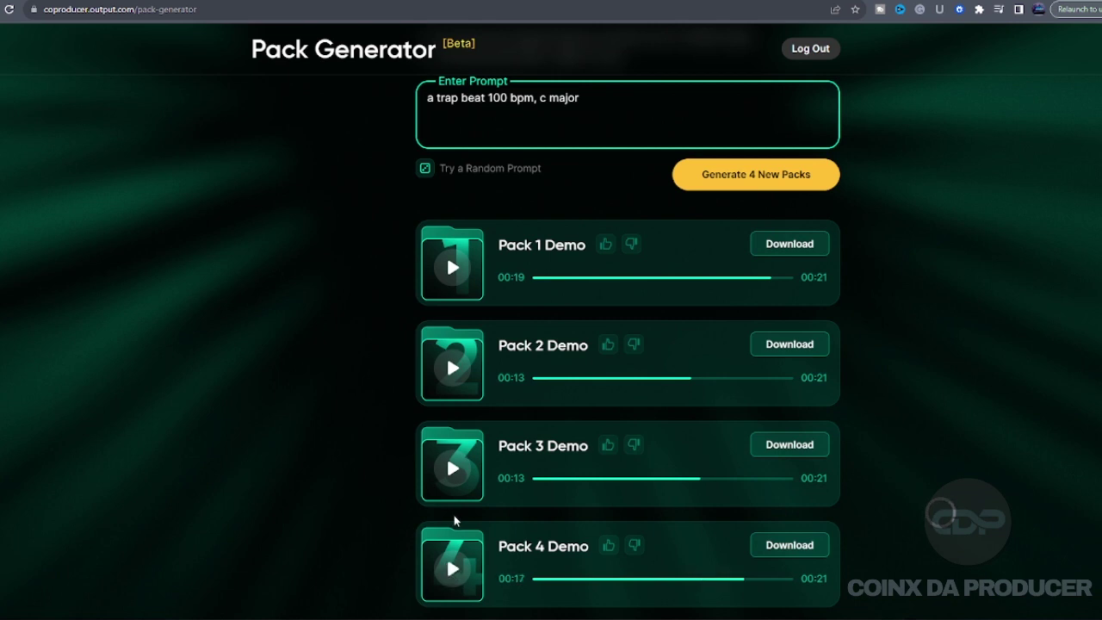
pyautogui.scroll(3, 453, 521)
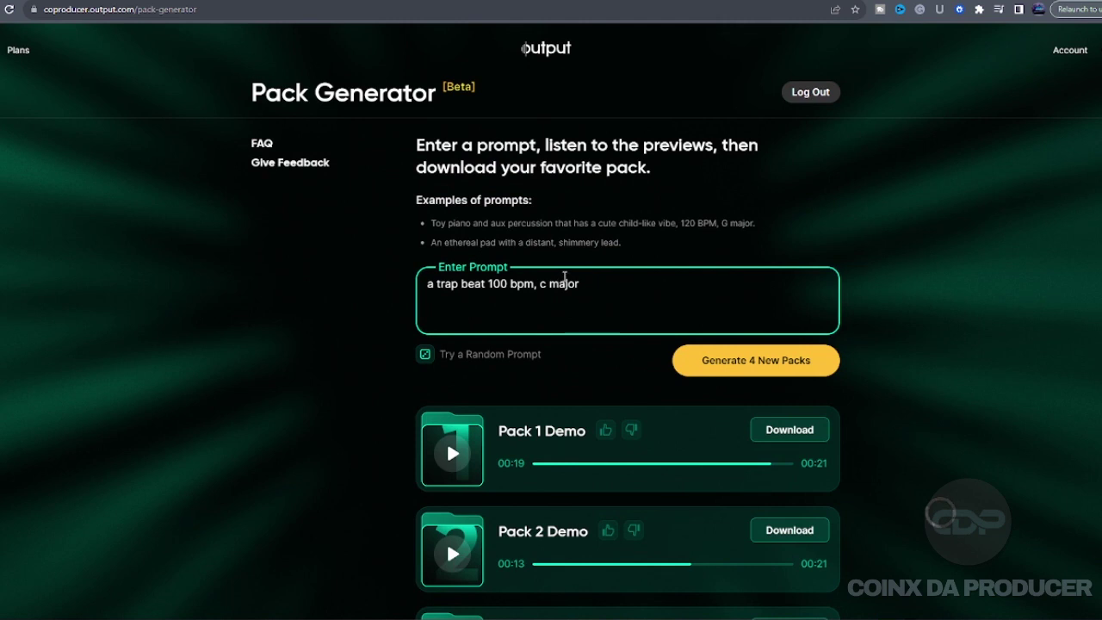
# Step: Change the prompt to 'a reggae beat 100 bpm, F major' and generate four new packs
pyautogui.moveTo(459, 284); pyautogui.dragTo(439, 283)
pyautogui.write('reggae')
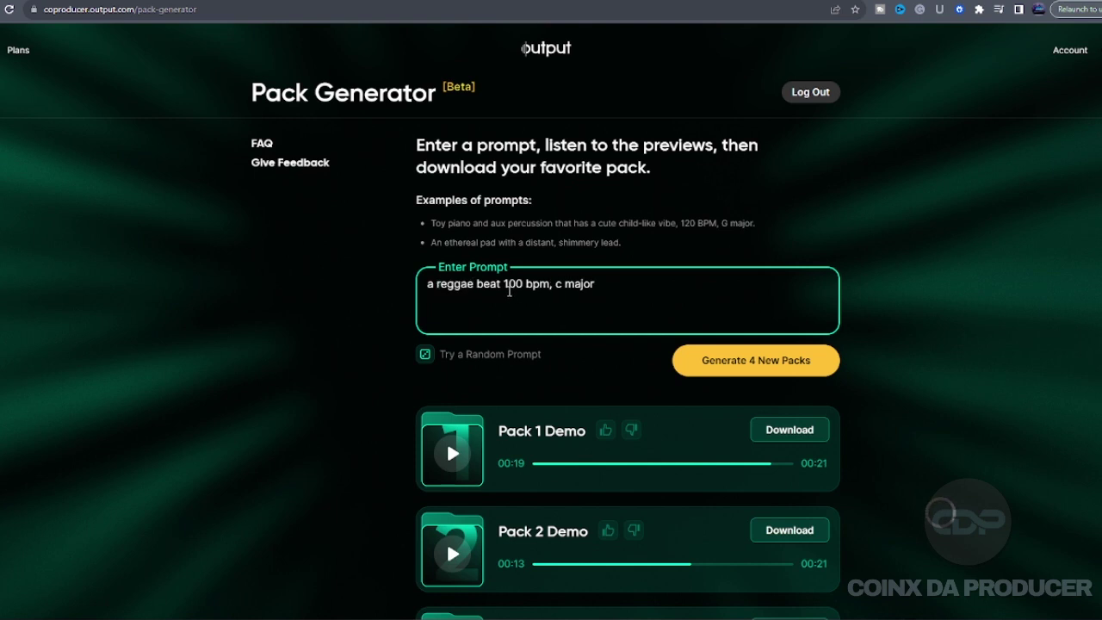
pyautogui.doubleClick(558, 285)
pyautogui.write('F')
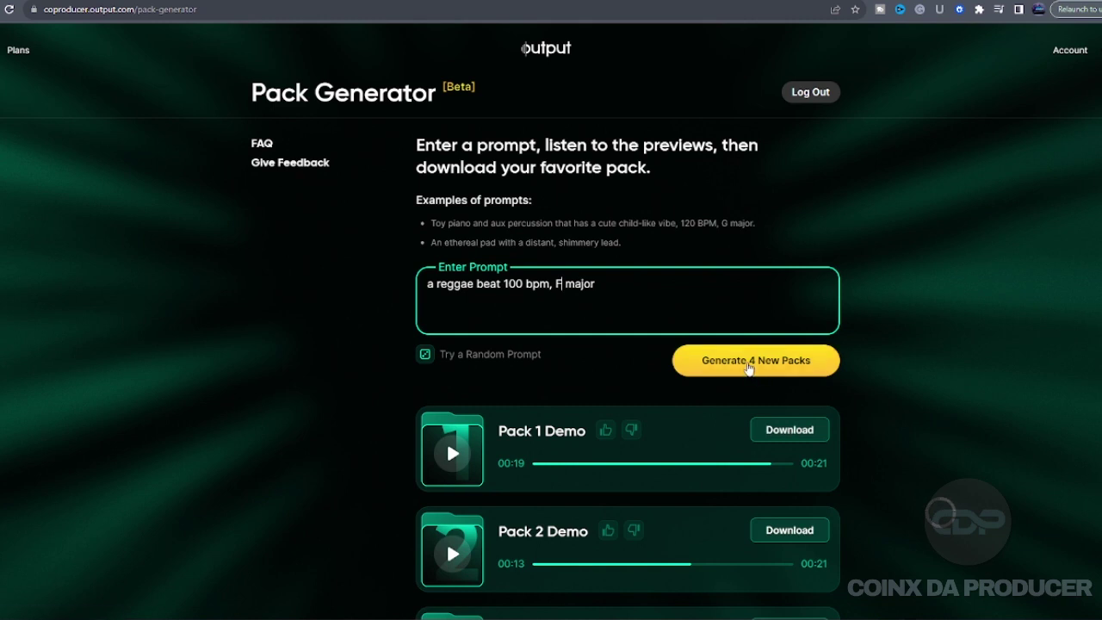
pyautogui.click(747, 367)
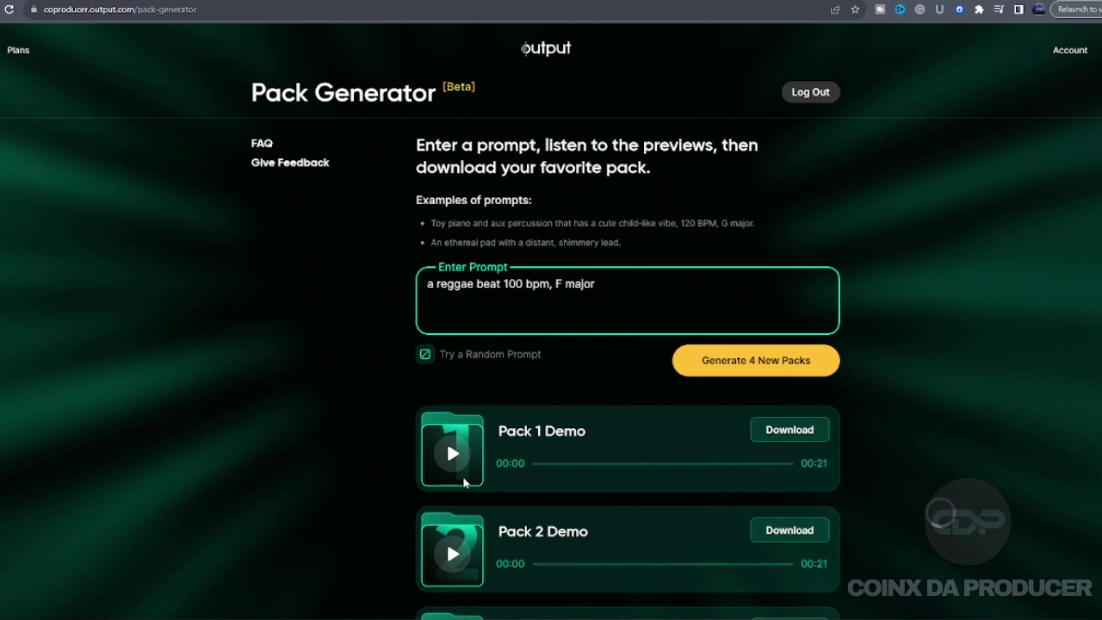
# Step: Preview the four new reggae pack demos in turn, pausing Pack 4
pyautogui.click(453, 454)
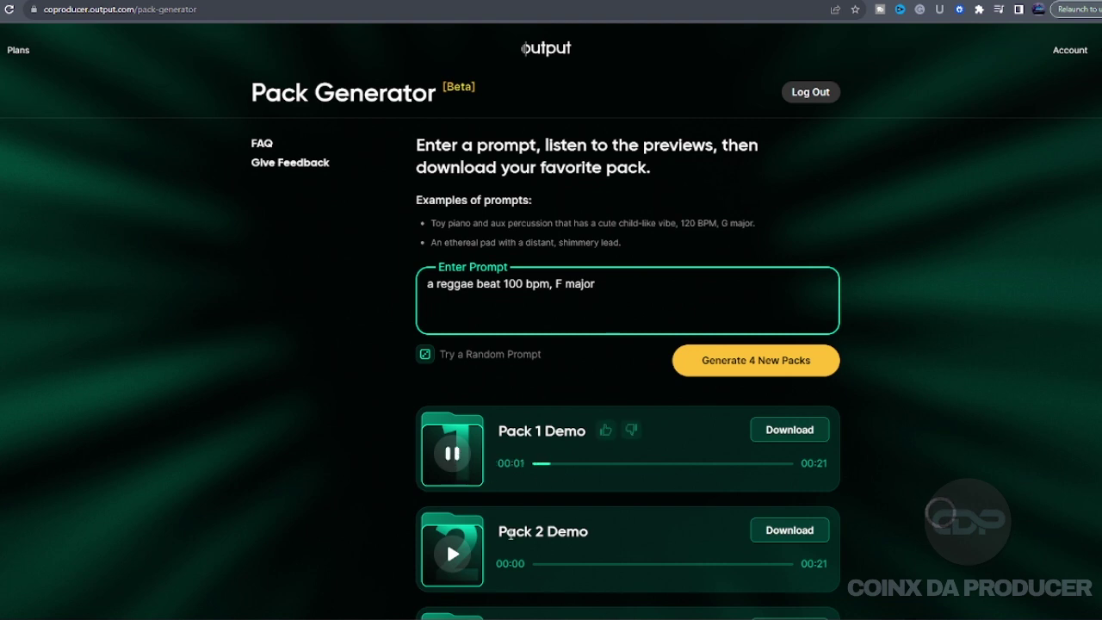
pyautogui.scroll(-2, 499, 419)
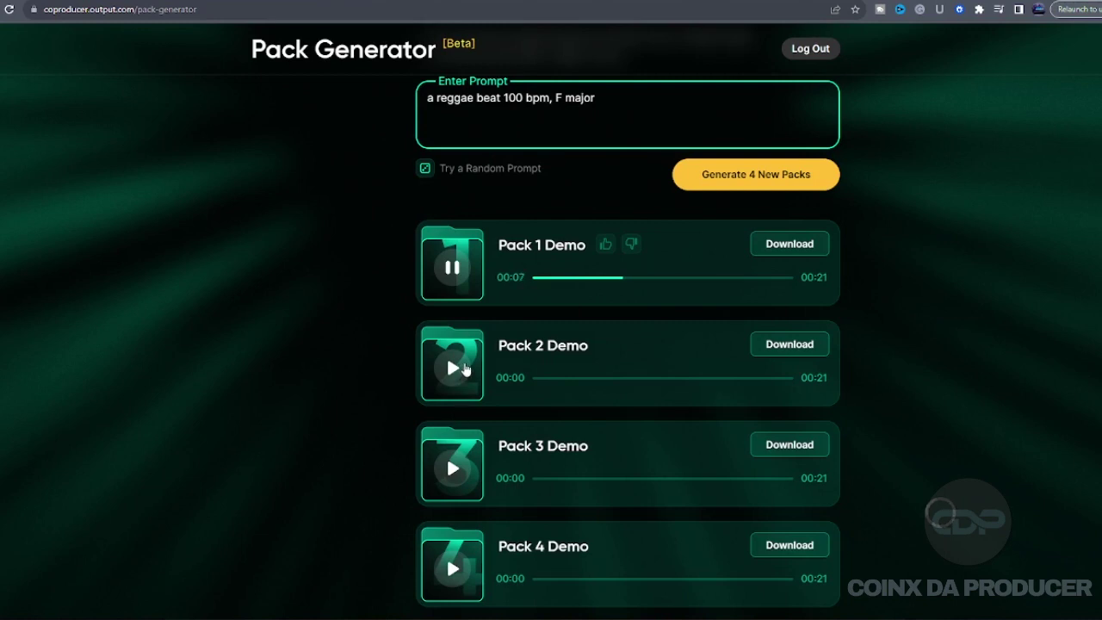
pyautogui.click(451, 370)
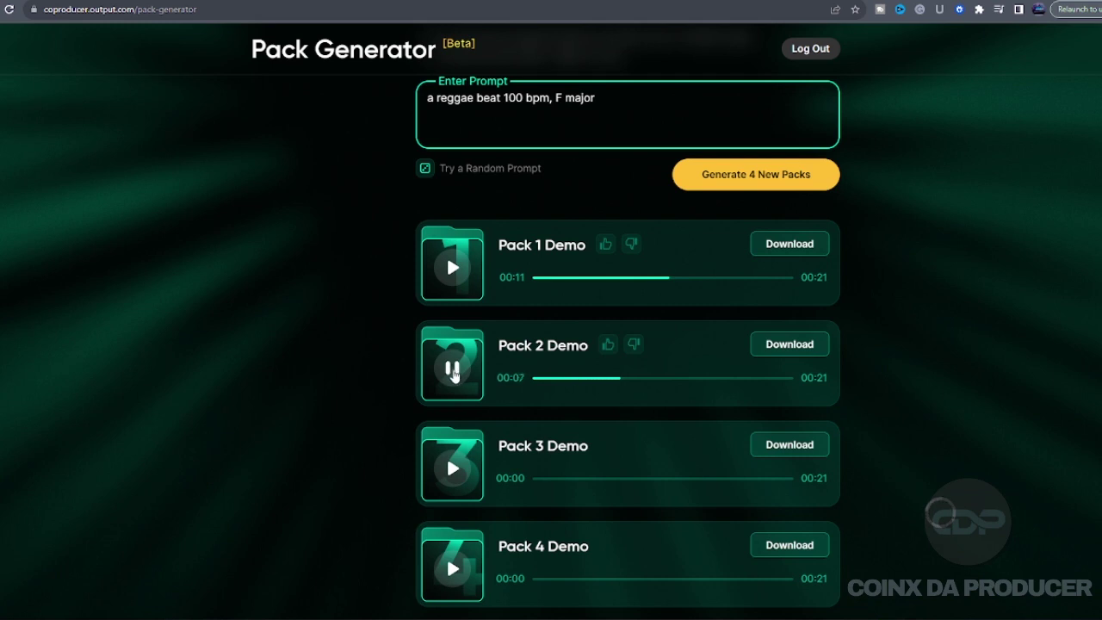
pyautogui.click(453, 468)
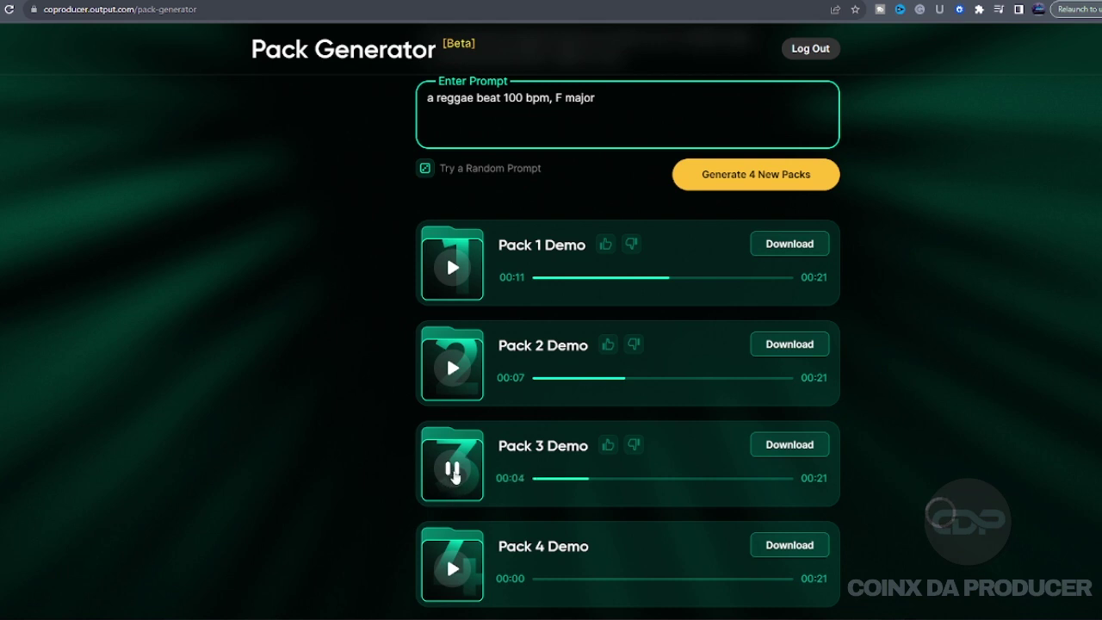
pyautogui.click(452, 571)
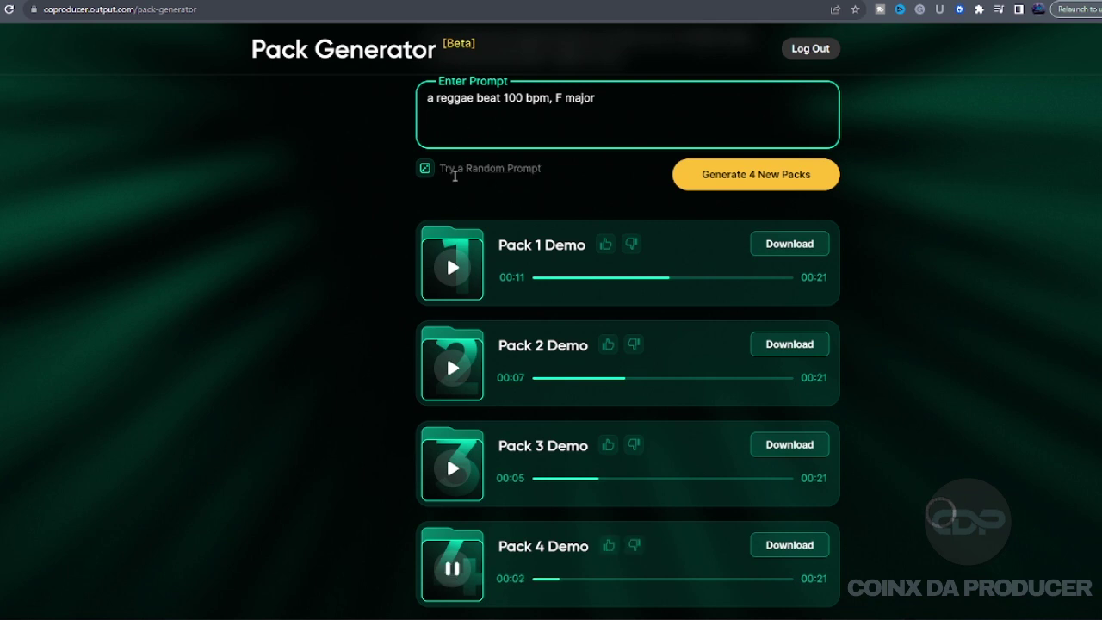
pyautogui.click(452, 568)
# Step: Reword the prompt to 'a root reggae drums 100 bpm, F major' and generate four packs
pyautogui.click(437, 98)
pyautogui.write('r')
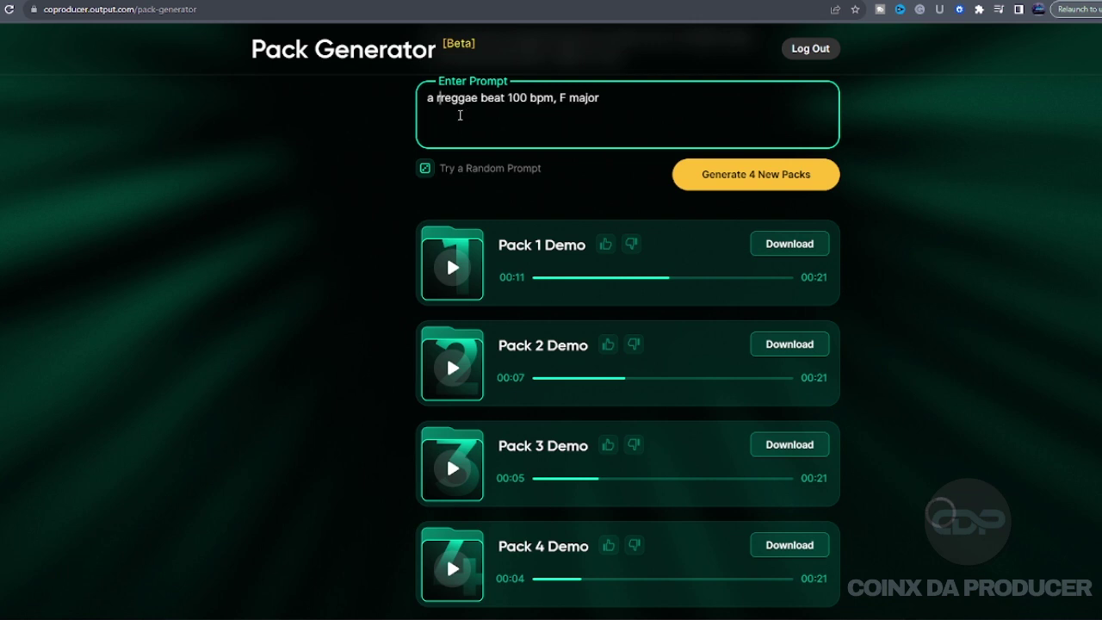
pyautogui.write('oot')
pyautogui.hotkey('ctrl', 'Right')
pyautogui.press('Delete')
pyautogui.press('Delete')
pyautogui.press('Delete')
pyautogui.press('Delete')
pyautogui.write('drums')
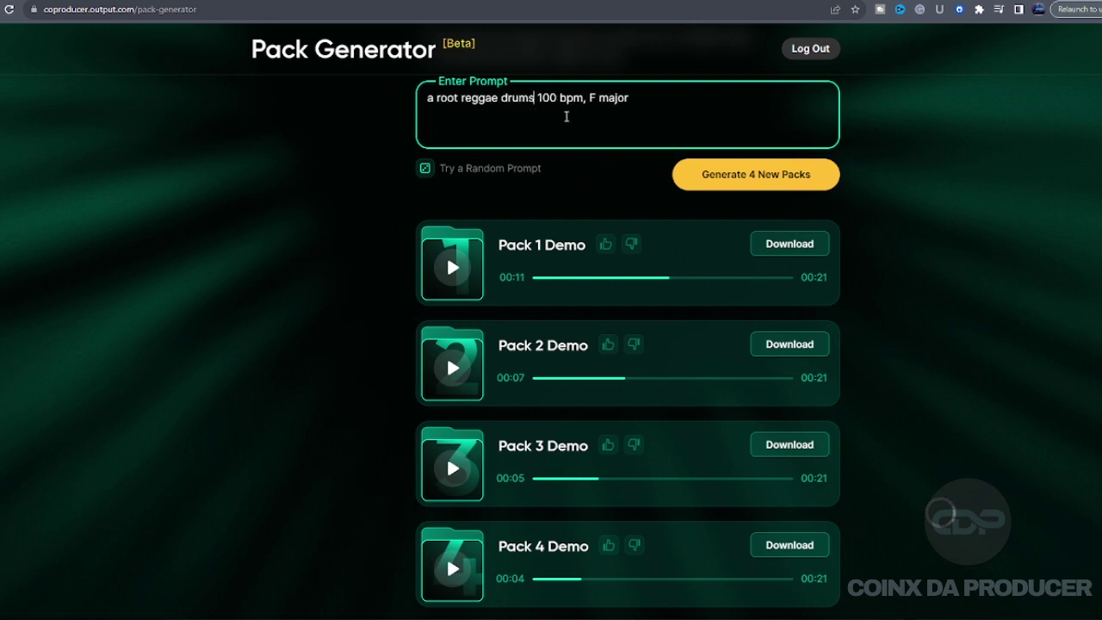
pyautogui.click(772, 177)
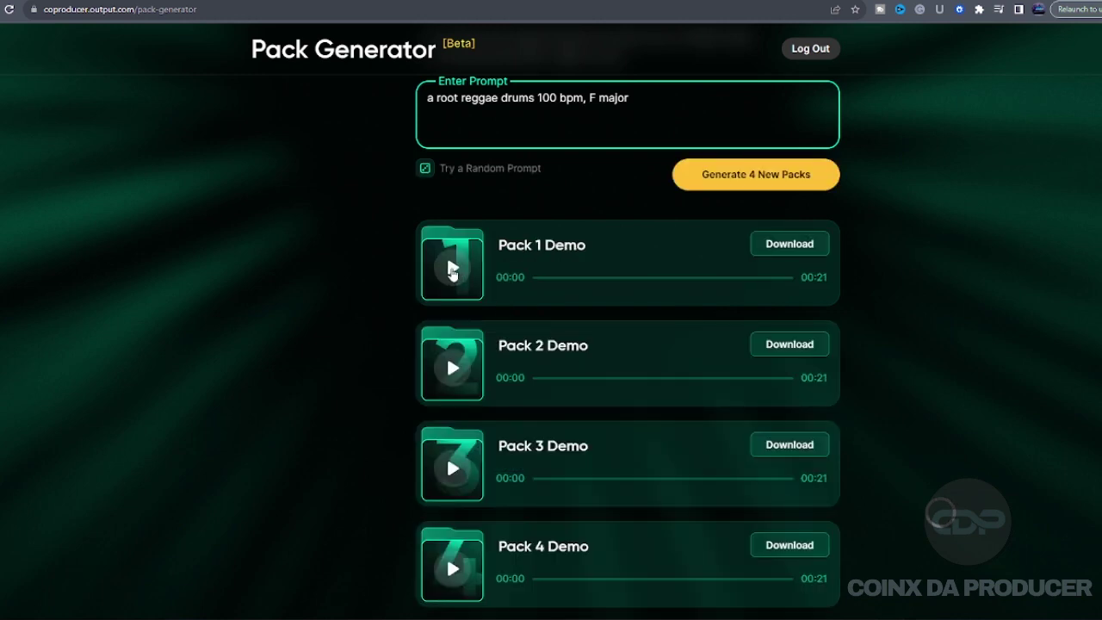
# Step: Preview the Pack 1 to Pack 4 root reggae demos in turn, stopping Pack 4
pyautogui.click(453, 269)
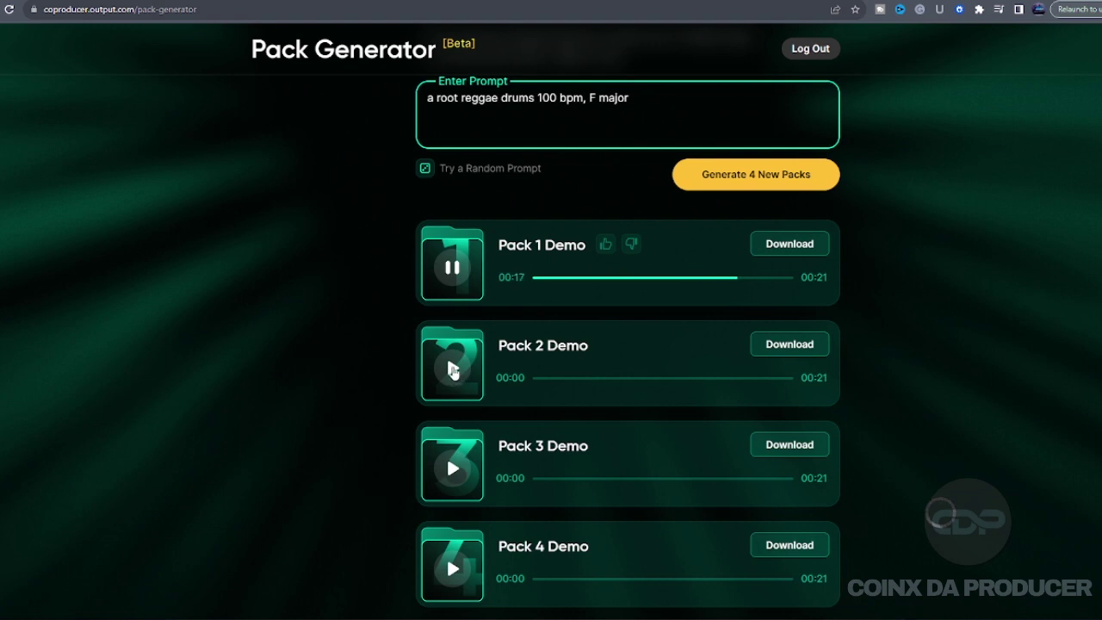
pyautogui.click(453, 371)
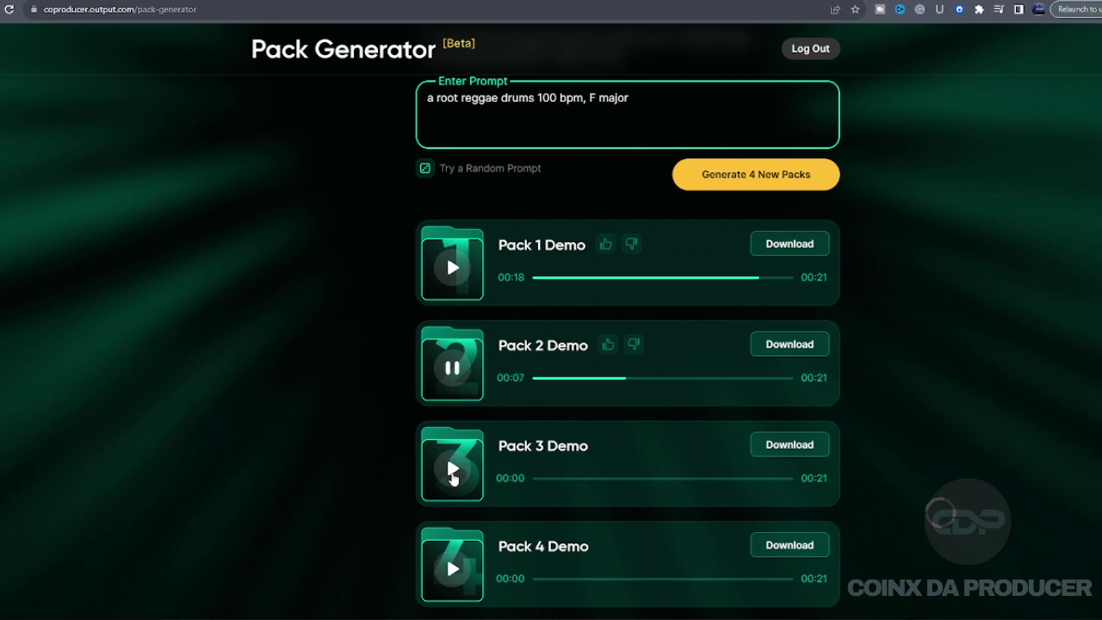
pyautogui.click(453, 475)
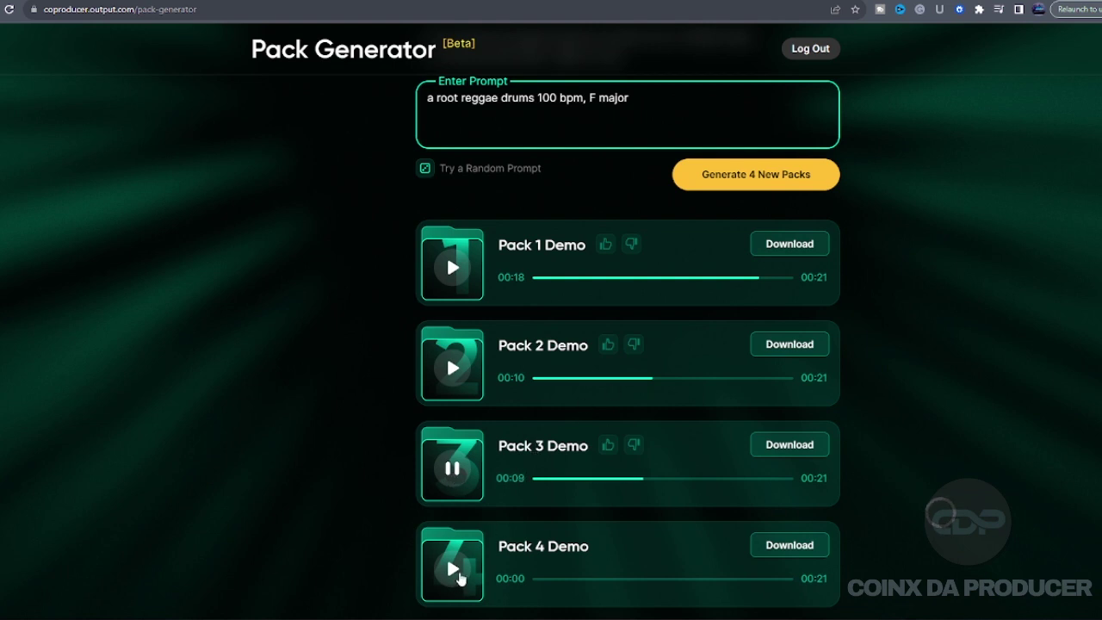
pyautogui.click(457, 577)
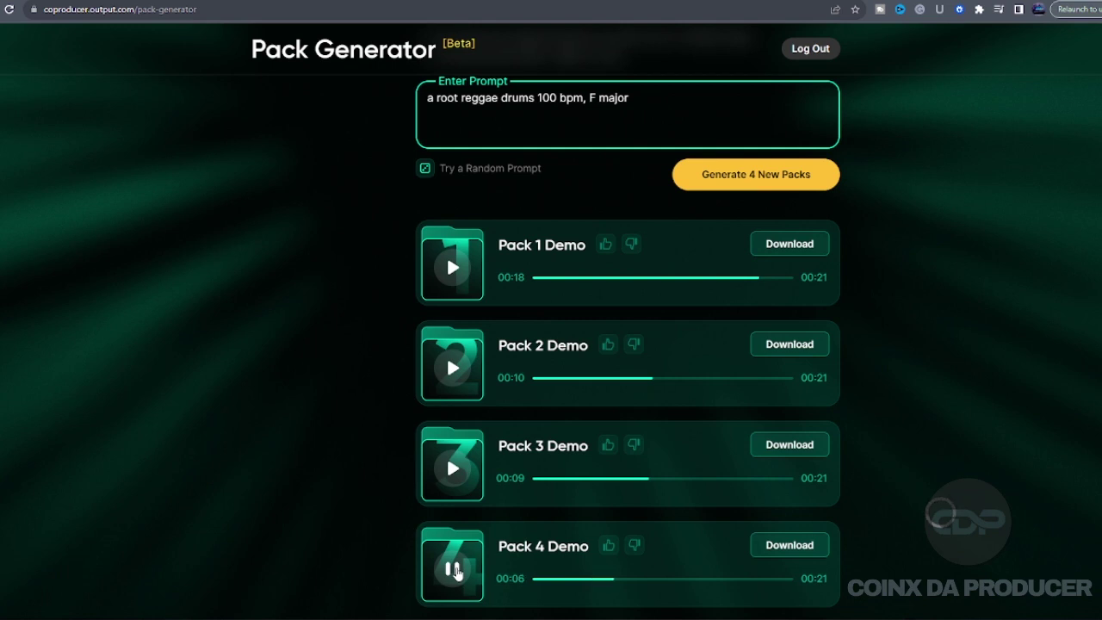
pyautogui.click(453, 570)
# Step: Replace the prompt with 'hip hop tight Kick' and generate four new packs
pyautogui.moveTo(642, 99); pyautogui.dragTo(378, 104)
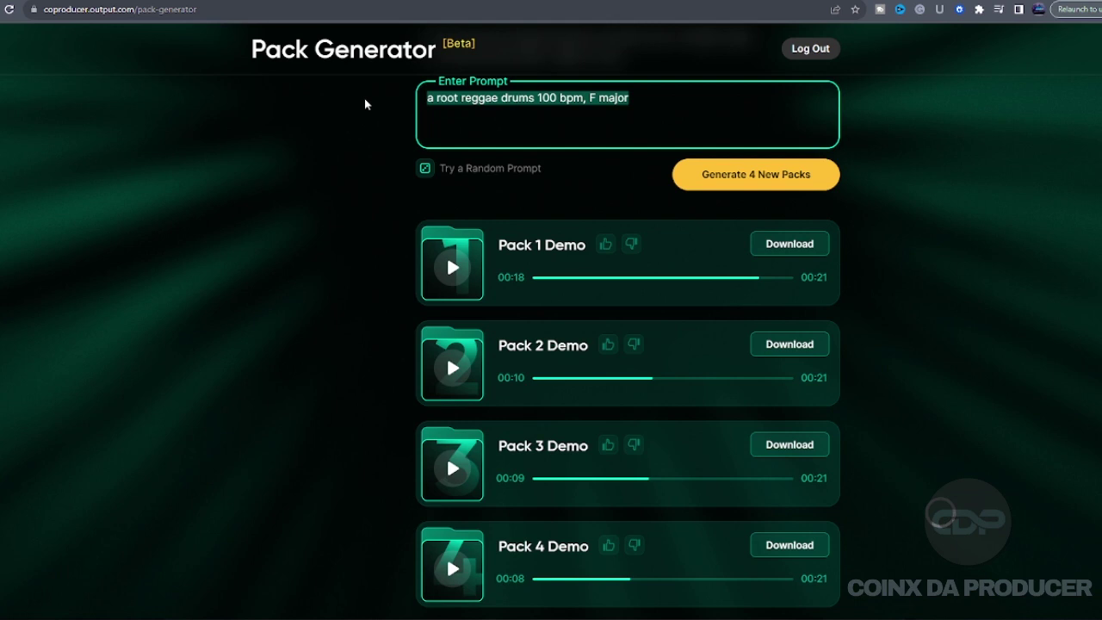
pyautogui.write('hip hop Kick')
pyautogui.hotkey('ctrl', 'Left')
pyautogui.write('t')
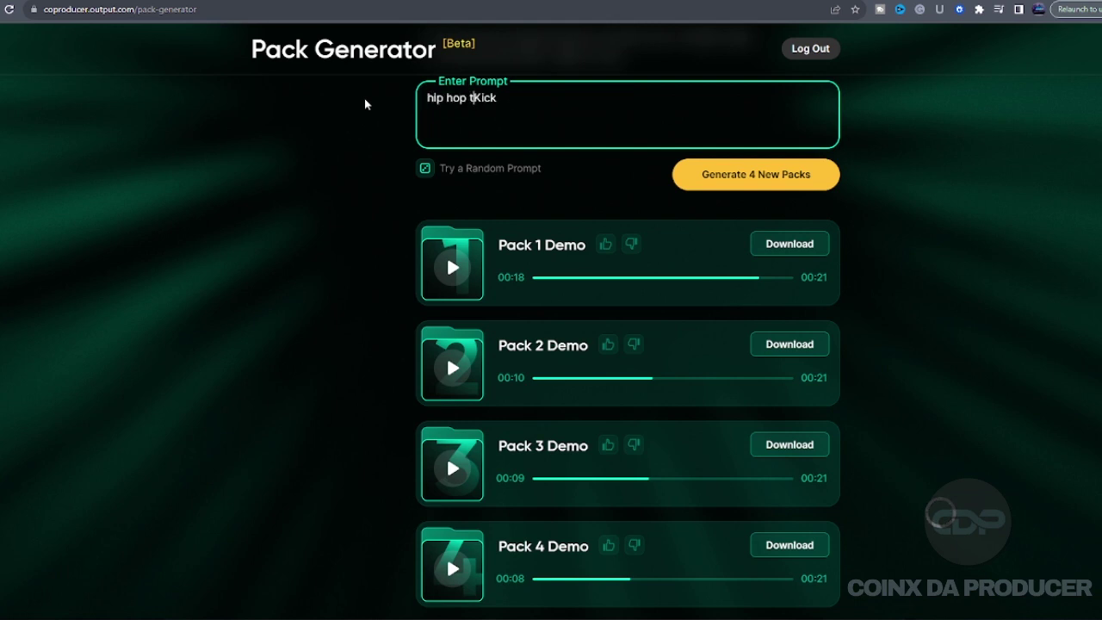
pyautogui.write('ight')
pyautogui.press('Return')
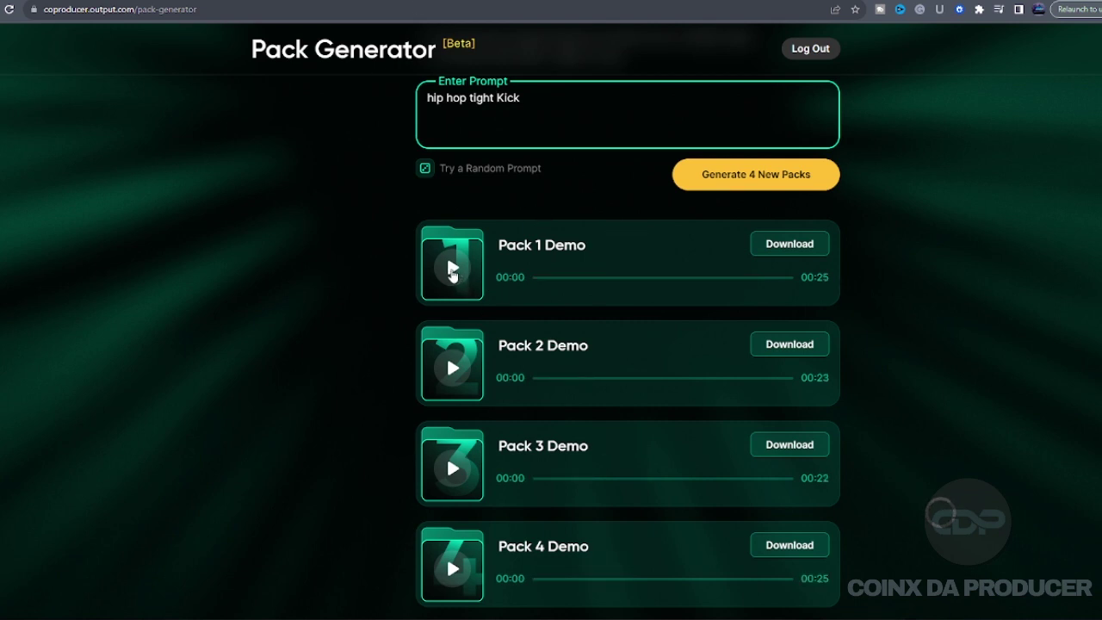
# Step: Preview the four hip hop tight Kick pack demos in turn, stopping Pack 4
pyautogui.click(453, 272)
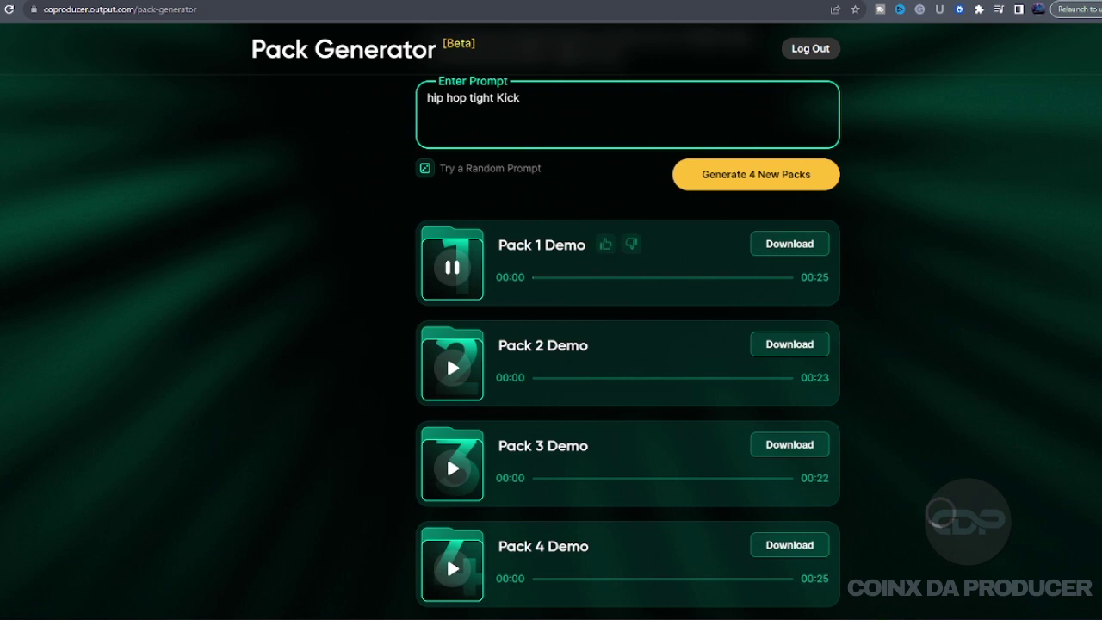
pyautogui.click(455, 372)
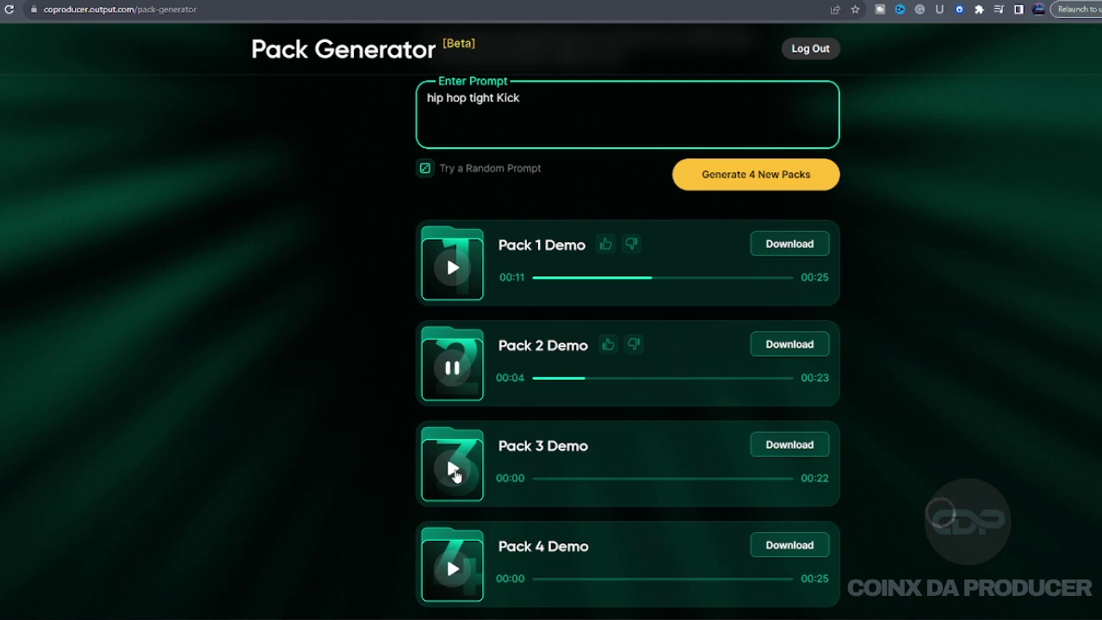
pyautogui.click(454, 473)
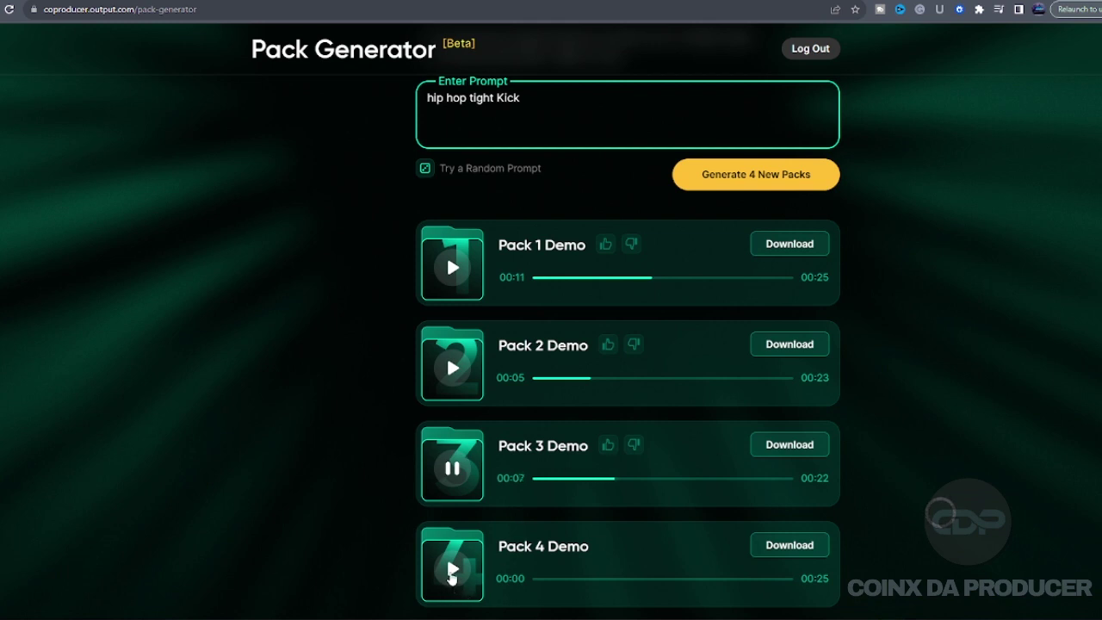
pyautogui.click(451, 575)
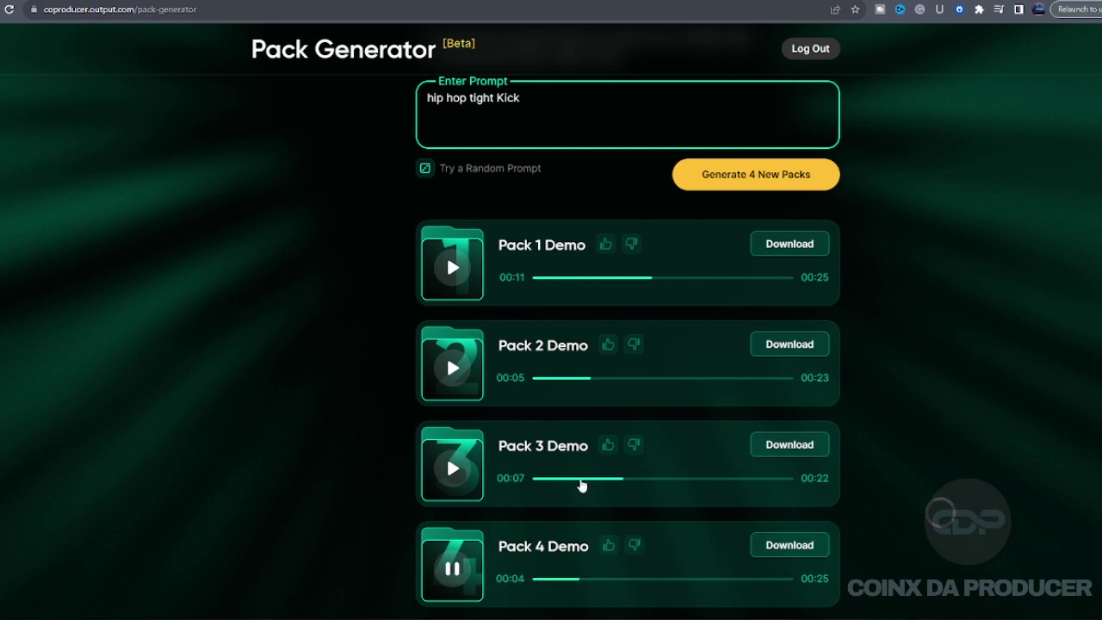
pyautogui.click(452, 568)
# Step: Insert 'one shot' after 'hip hop' in the prompt and generate four packs
pyautogui.click(469, 99)
pyautogui.write('one shot')
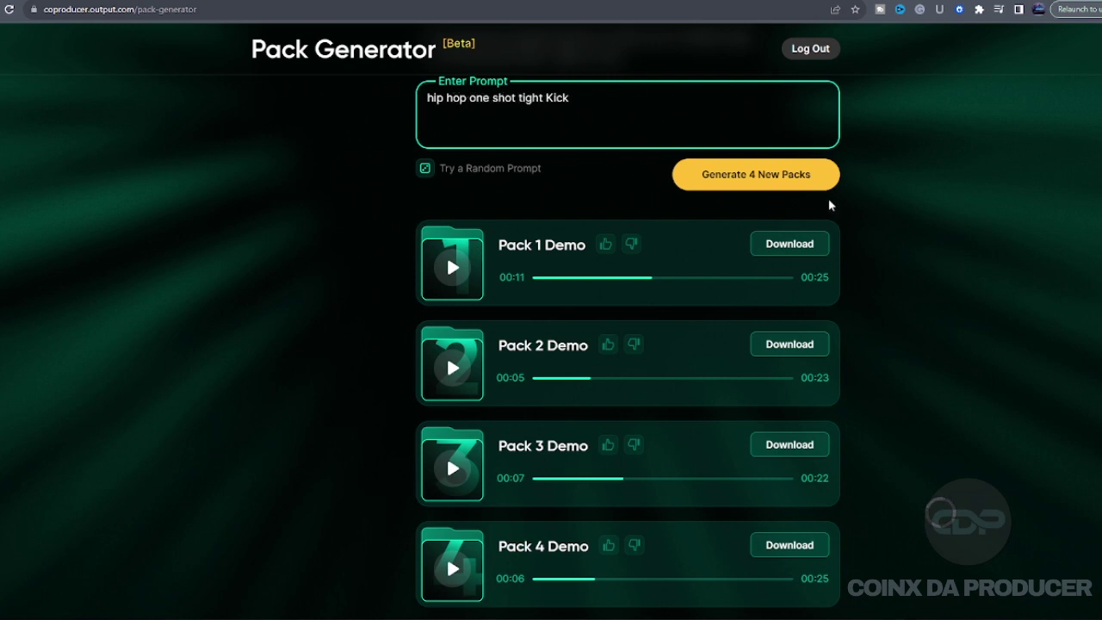
pyautogui.click(759, 177)
# Step: Preview the four one shot Kick pack demos in turn, stopping Pack 2 and Pack 4
pyautogui.click(453, 269)
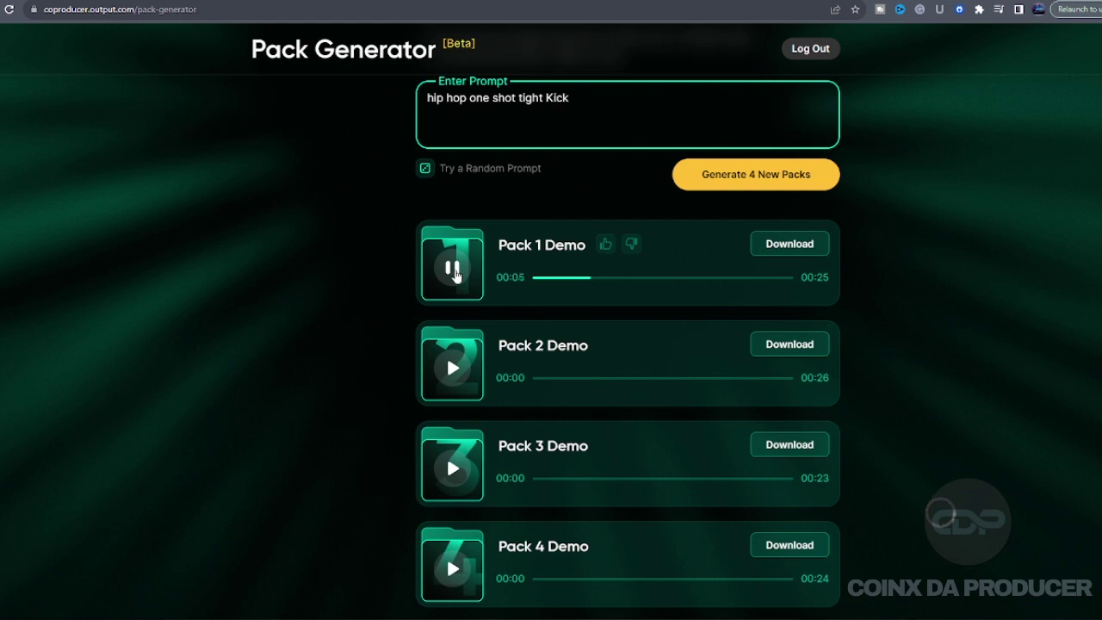
pyautogui.click(454, 371)
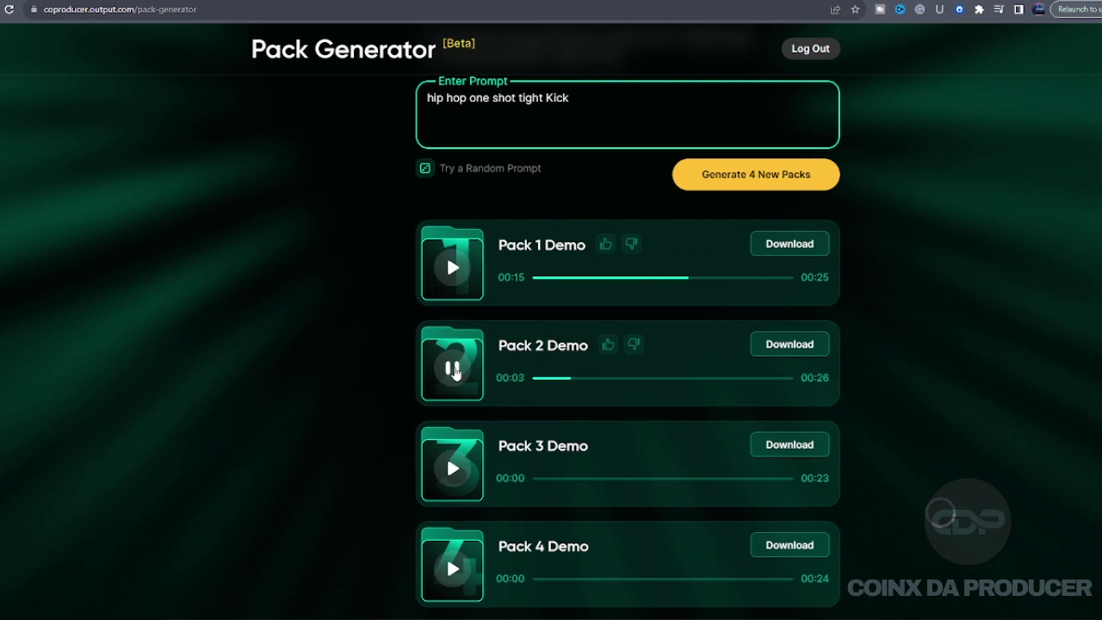
pyautogui.click(454, 371)
pyautogui.click(452, 468)
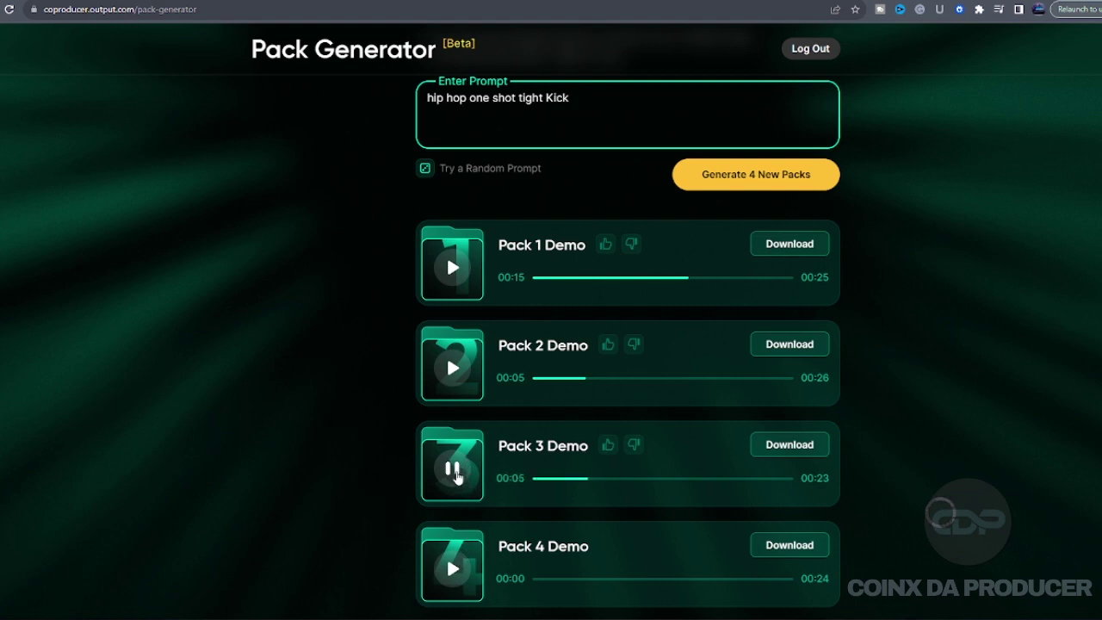
pyautogui.click(453, 569)
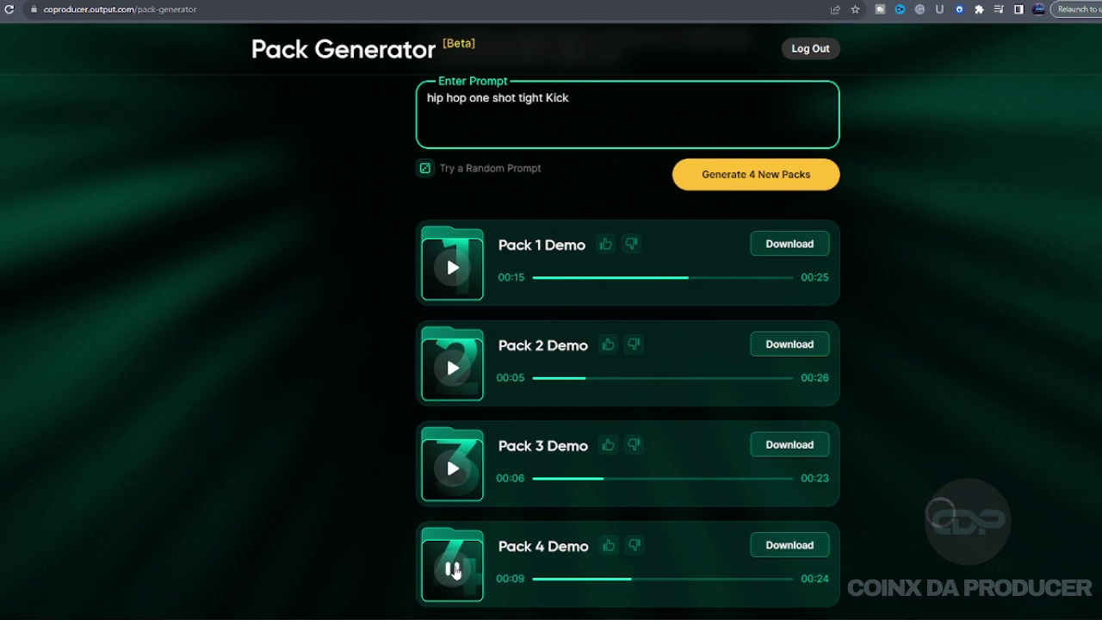
pyautogui.click(454, 571)
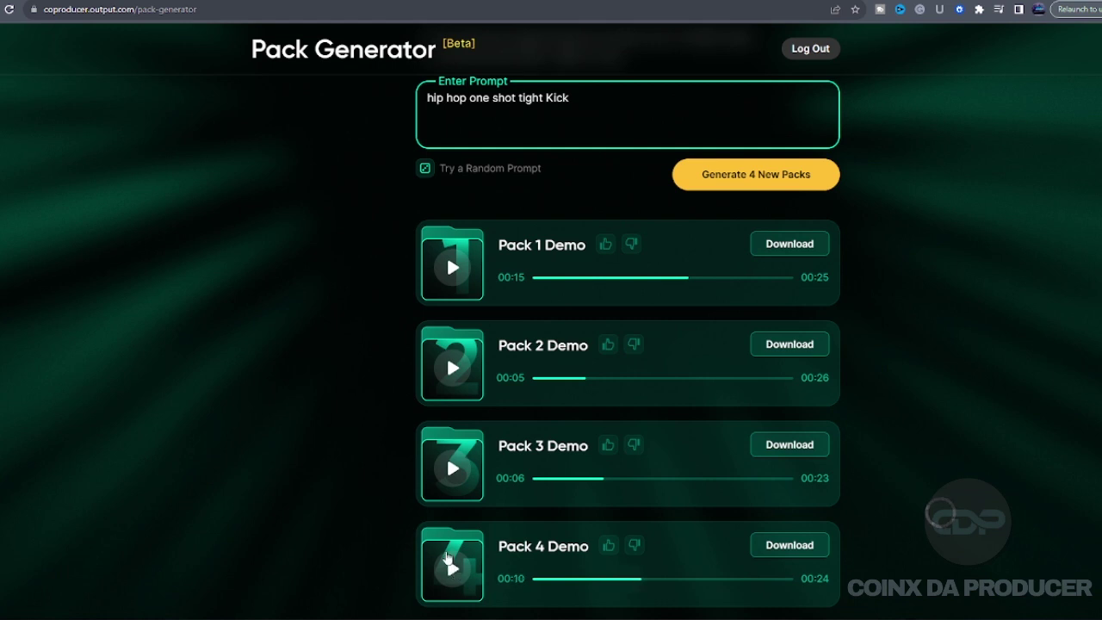